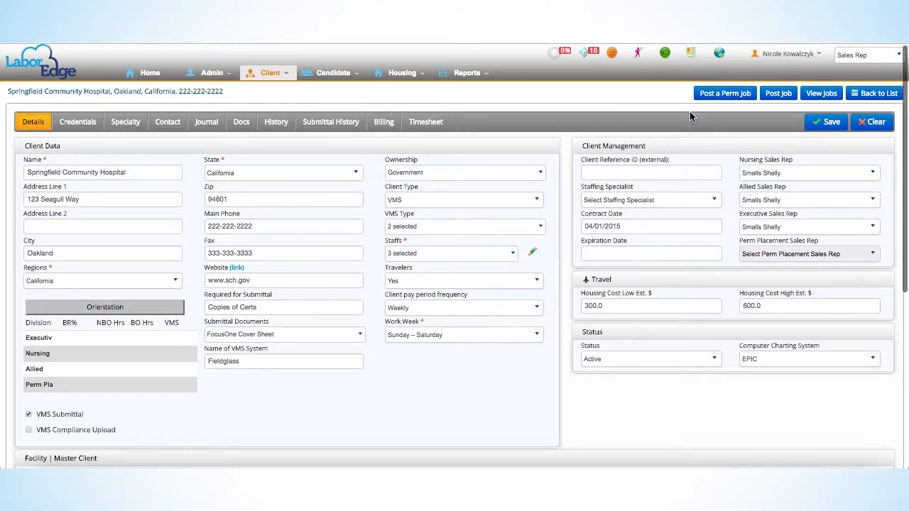
# Open the client's job history, and start a new job posting for Springfield Community Hospital
pyautogui.click(242, 122)
pyautogui.click(282, 129)
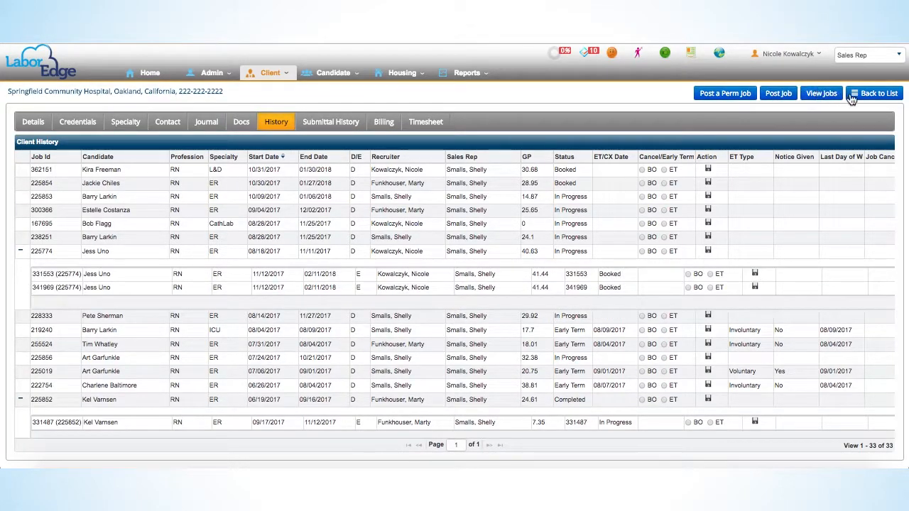
pyautogui.click(786, 99)
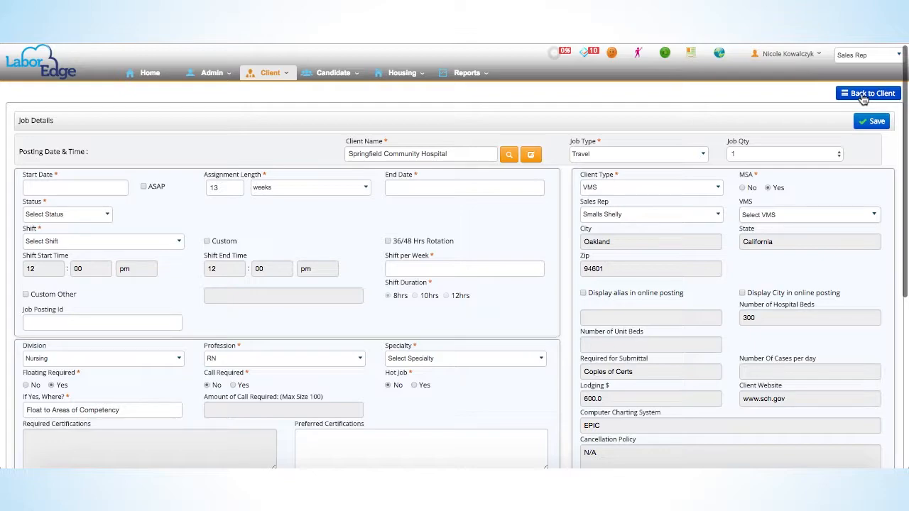
# Choose Travel as the job type for the new posting
pyautogui.click(612, 153)
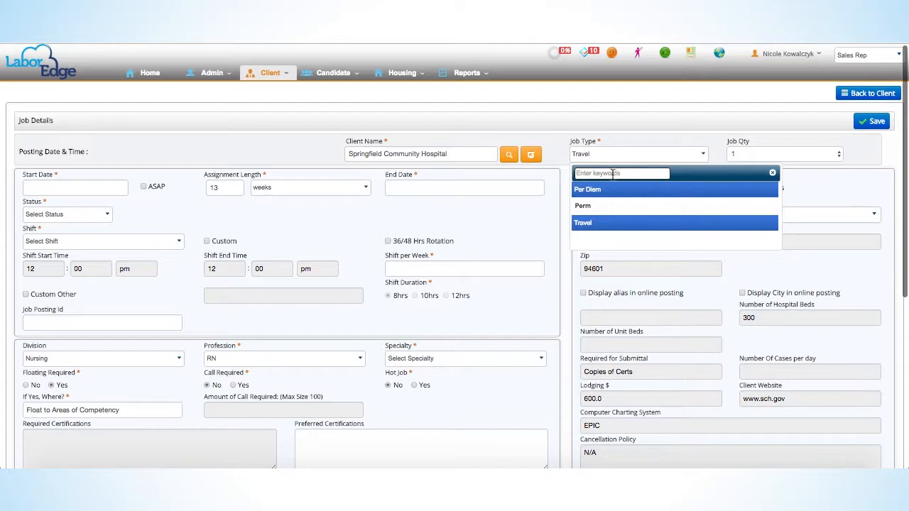
pyautogui.click(611, 224)
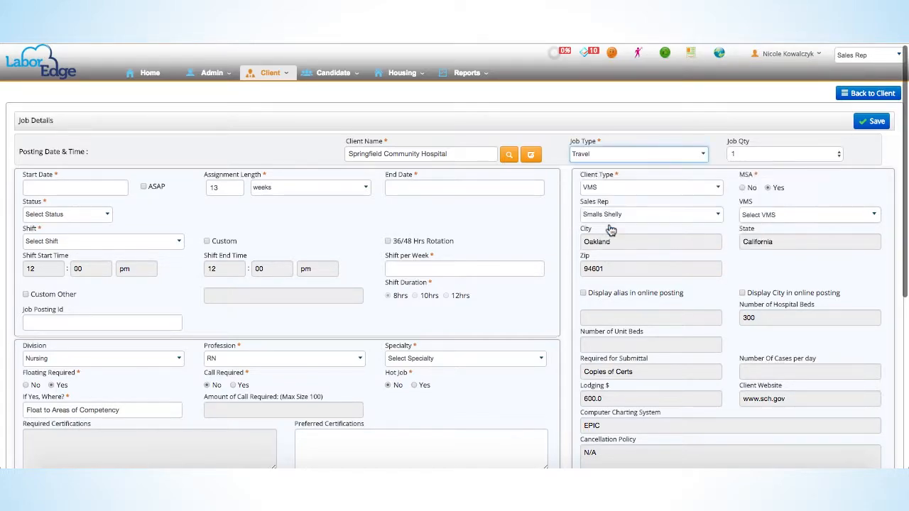
pyautogui.click(632, 157)
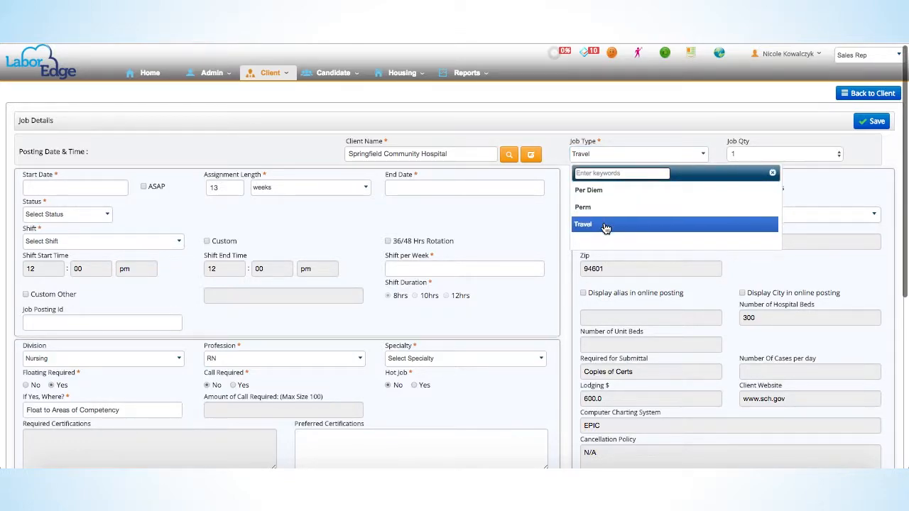
pyautogui.click(635, 155)
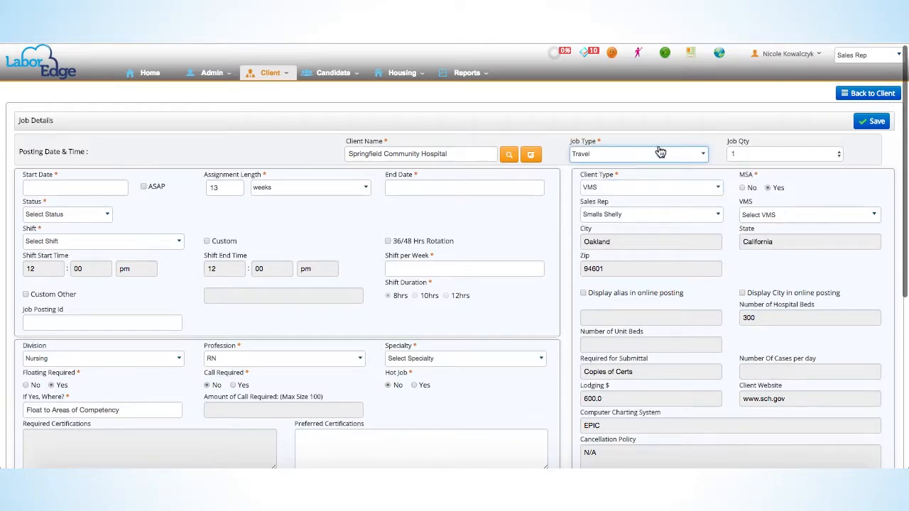
# Try a job quantity of 10, and return the quantity to 1
pyautogui.click(768, 155)
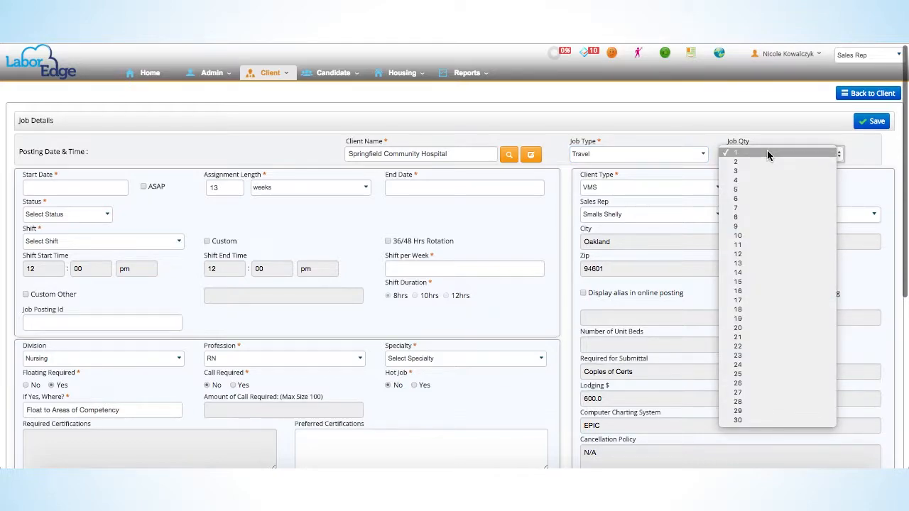
pyautogui.click(775, 238)
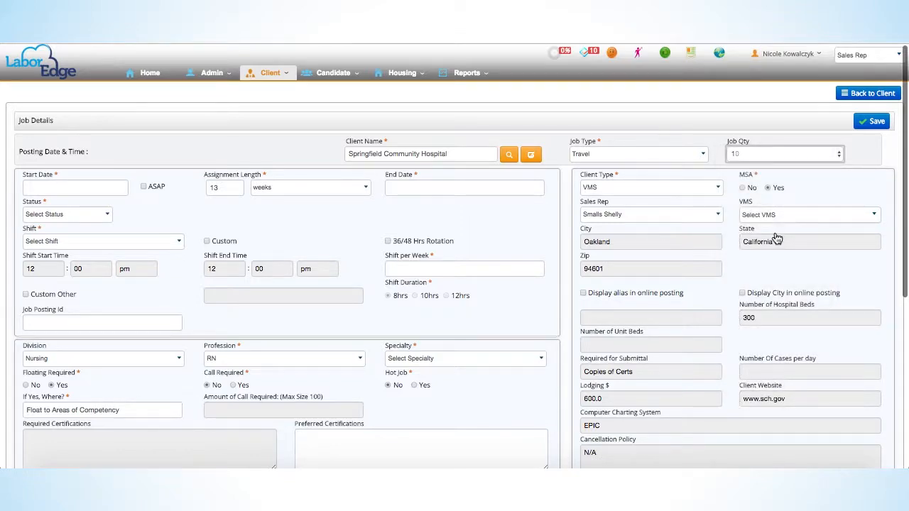
pyautogui.click(769, 154)
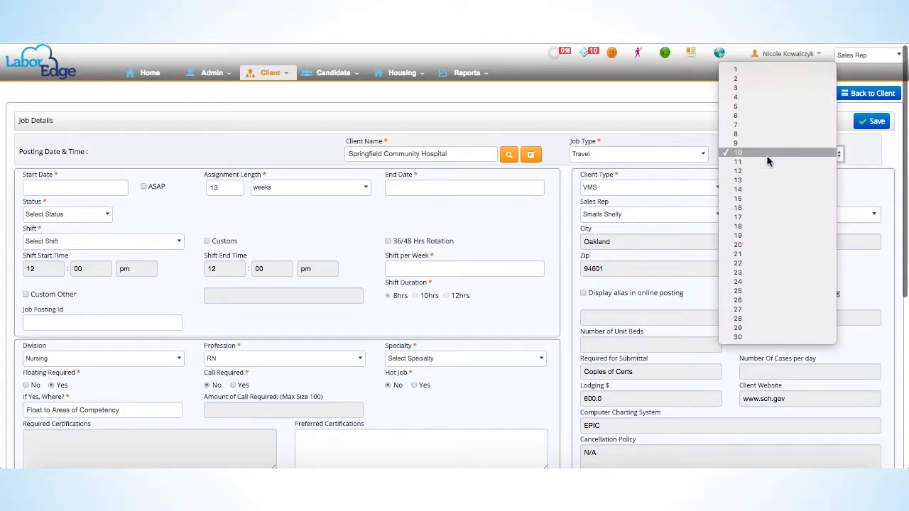
pyautogui.click(750, 76)
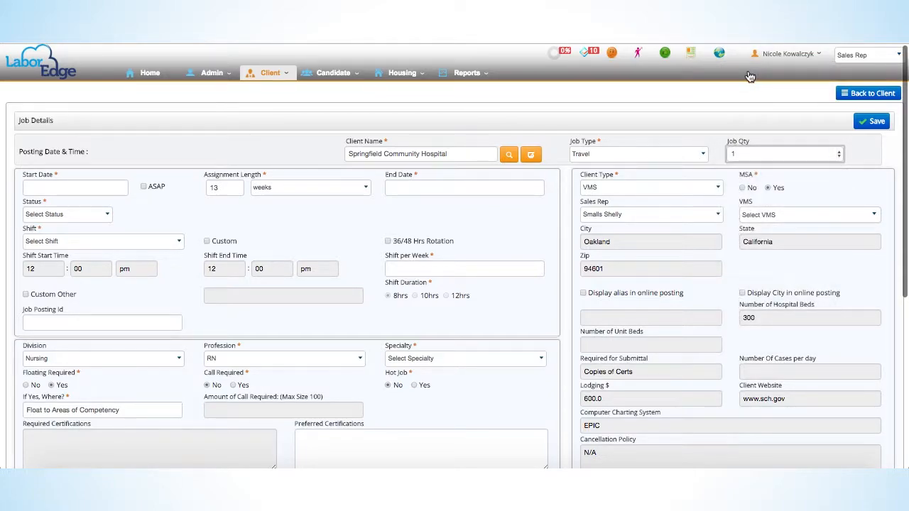
# Pick 10/31/2017 as the start date, and mark the job's start as ASAP instead
pyautogui.click(81, 186)
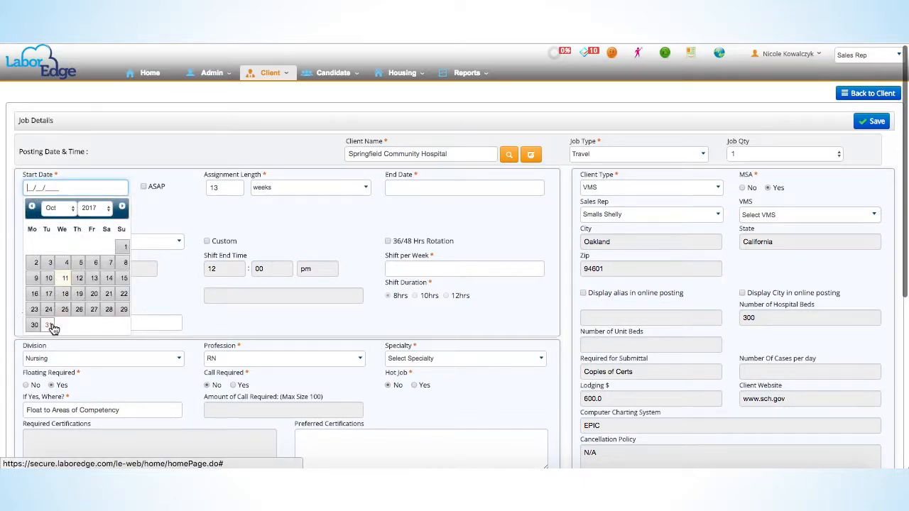
pyautogui.click(50, 325)
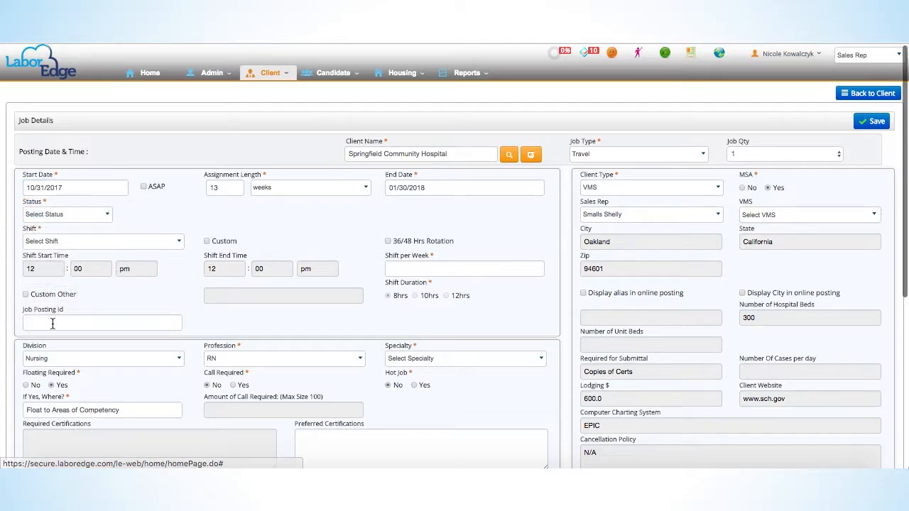
pyautogui.click(144, 188)
# Set the assignment length to 10 weeks and the end date to 12/17/2017
pyautogui.click(229, 189)
pyautogui.press('BackSpace')
pyautogui.write('0')
pyautogui.click(262, 193)
pyautogui.click(282, 190)
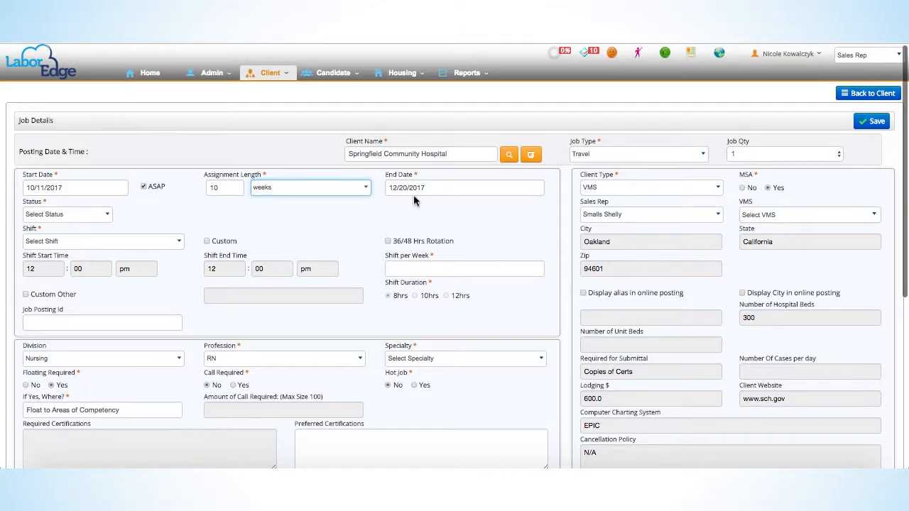
pyautogui.click(431, 190)
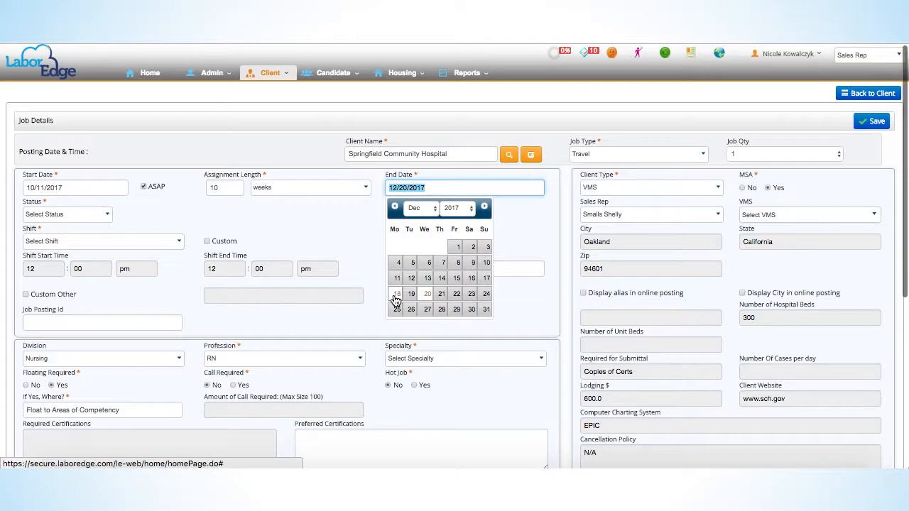
pyautogui.click(486, 281)
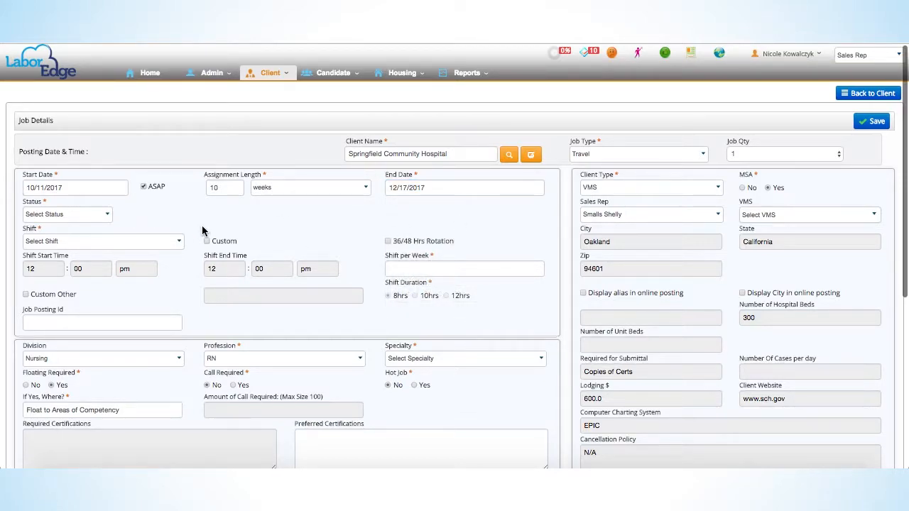
# Set the job status to Open and the shift to 12Nights
pyautogui.click(77, 217)
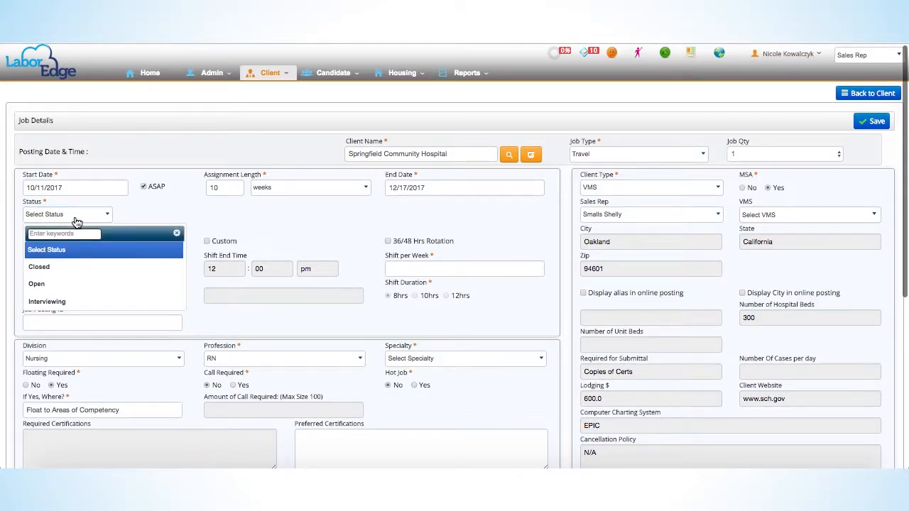
pyautogui.click(65, 287)
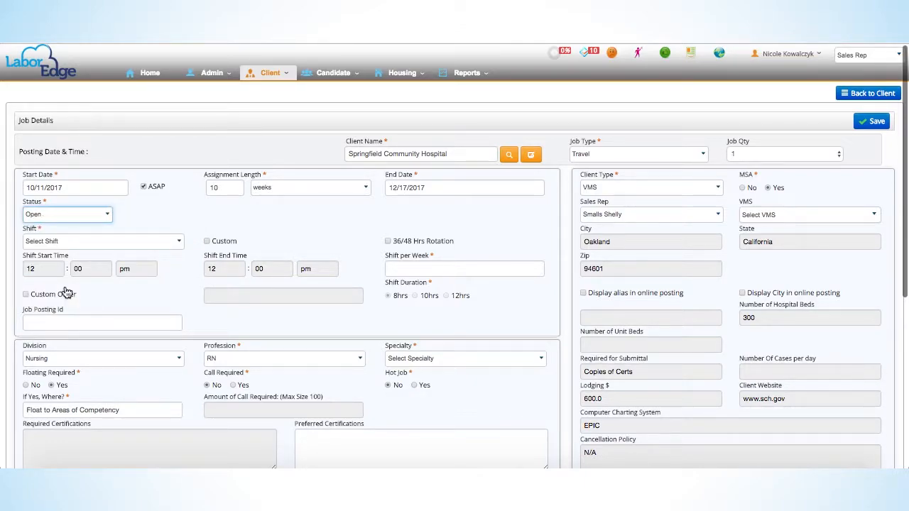
pyautogui.click(115, 245)
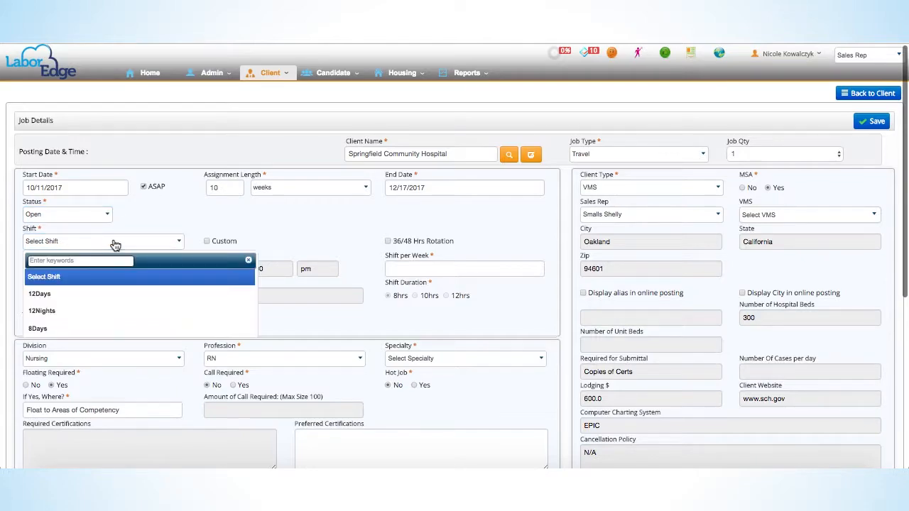
pyautogui.click(95, 310)
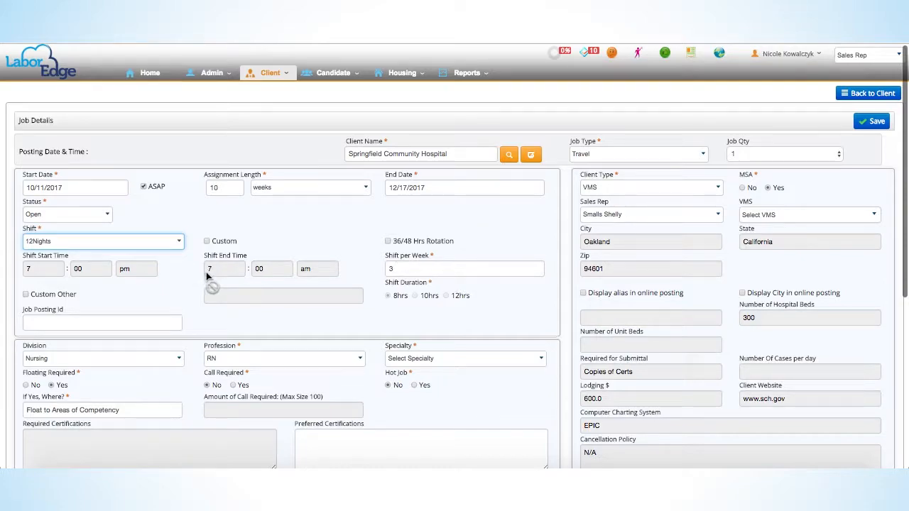
pyautogui.click(98, 243)
pyautogui.click(112, 240)
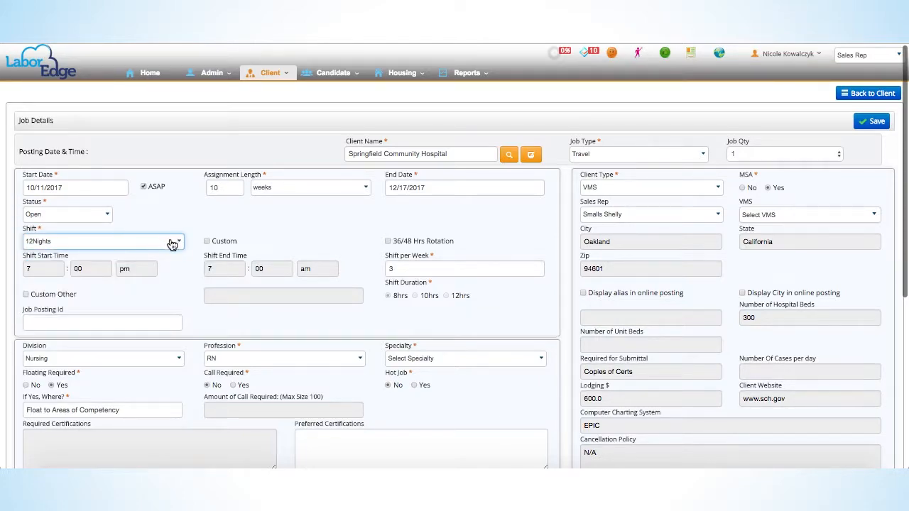
# Try the Custom shift option, enable 36/48 Hrs Rotation, and turn Custom off again
pyautogui.click(208, 243)
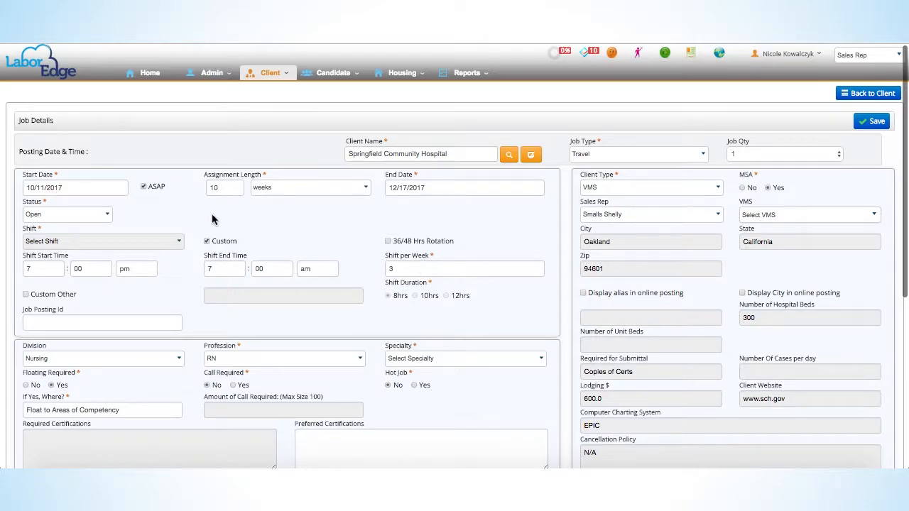
pyautogui.click(387, 243)
pyautogui.click(207, 243)
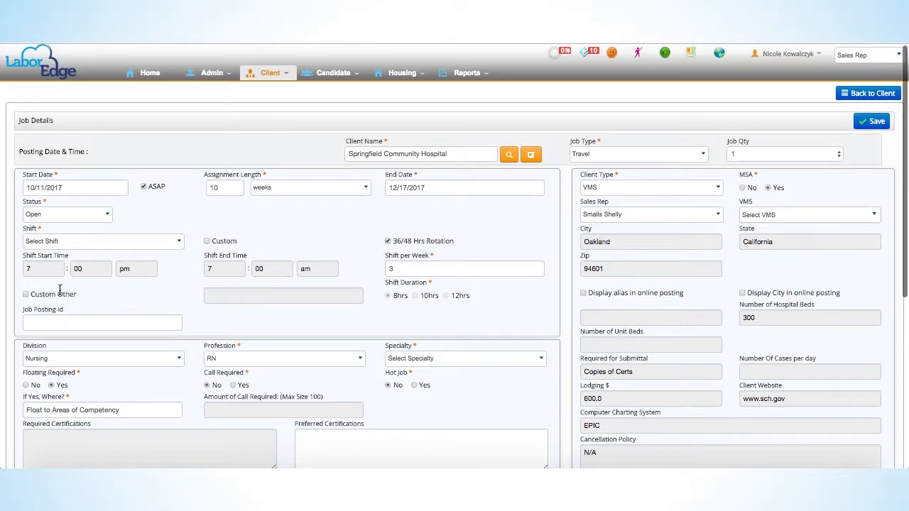
# Turn on Custom Other to set the shift duration to 12hrs, and turn Custom Other off again
pyautogui.click(27, 295)
pyautogui.click(245, 298)
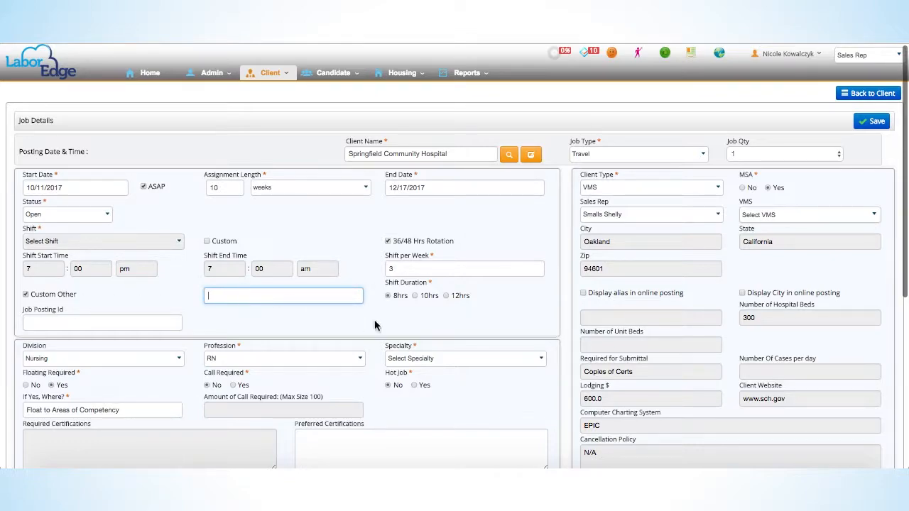
pyautogui.click(416, 297)
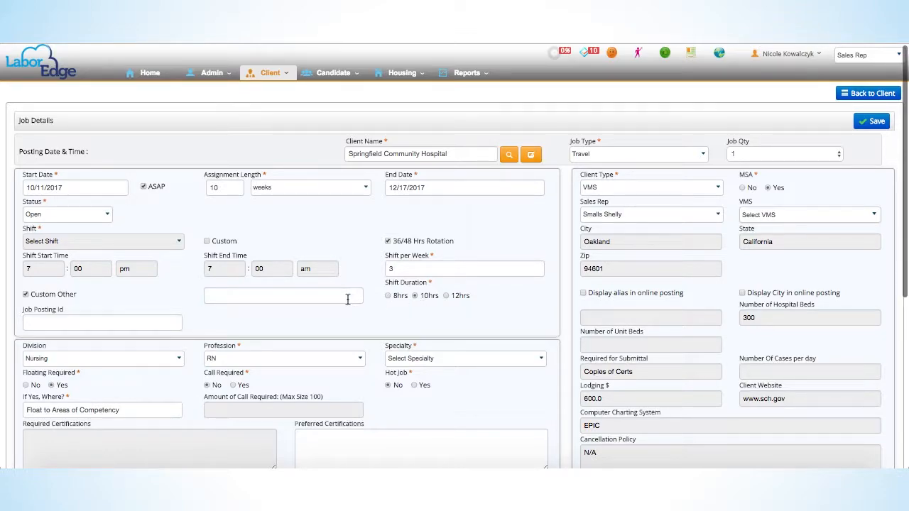
pyautogui.click(446, 296)
pyautogui.click(26, 295)
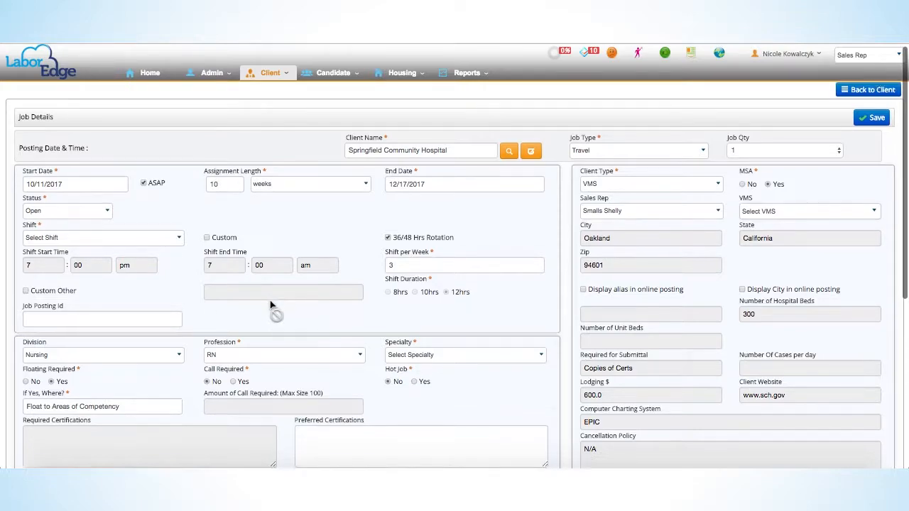
# Choose Nursing as the job's division
pyautogui.scroll(-3, 270, 306)
pyautogui.scroll(-4, 271, 306)
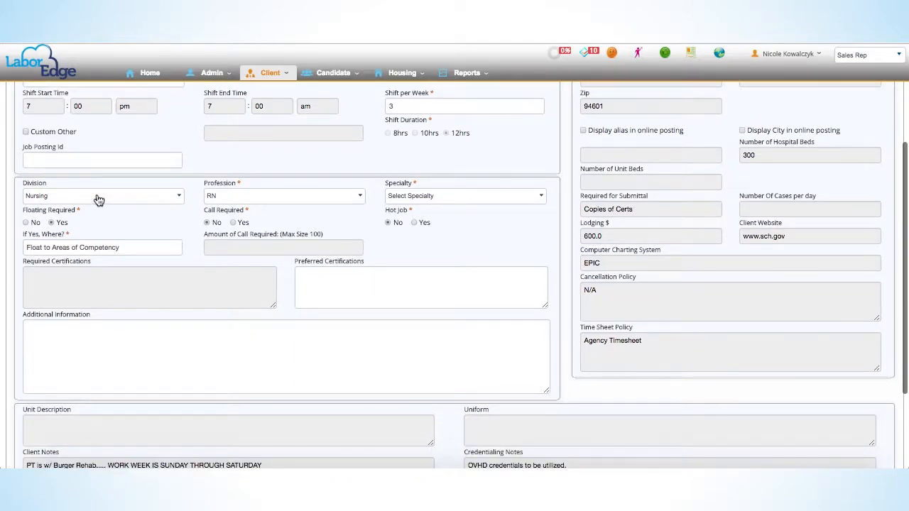
pyautogui.click(62, 196)
pyautogui.click(64, 267)
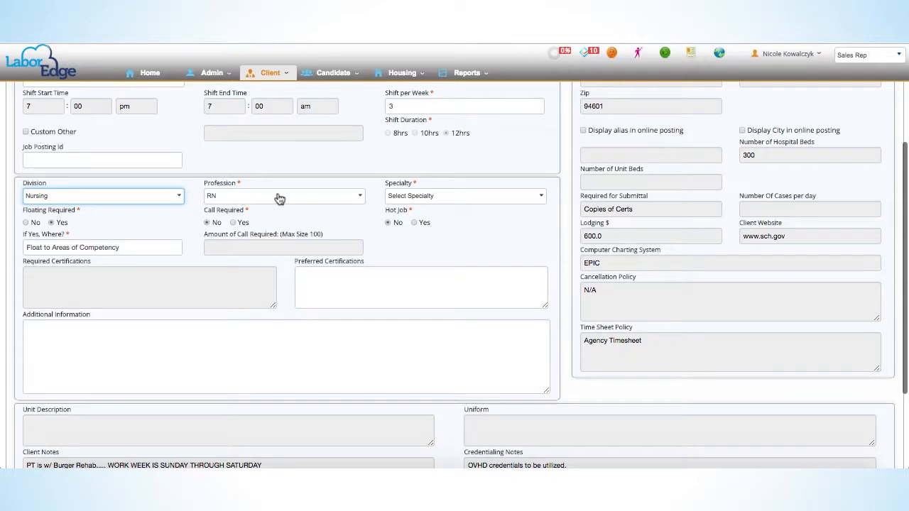
# Choose L&D as the specialty for the RN job
pyautogui.click(477, 202)
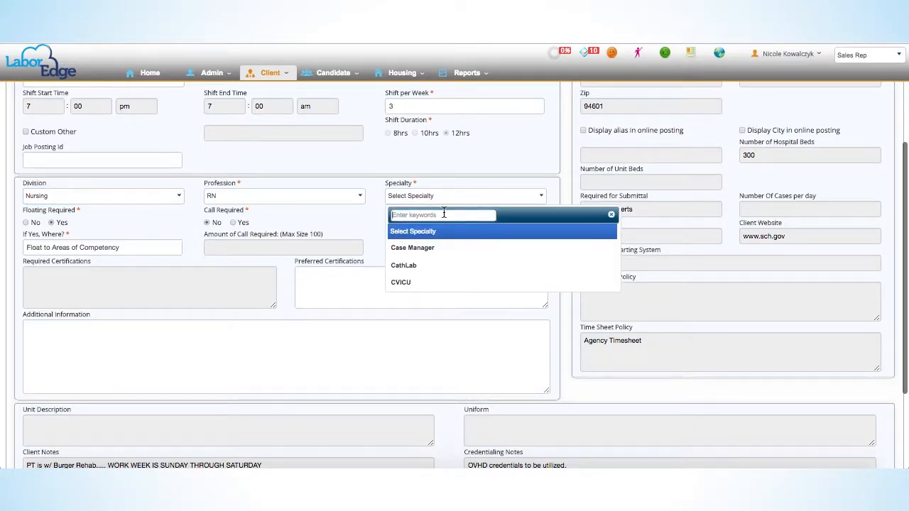
pyautogui.write('la')
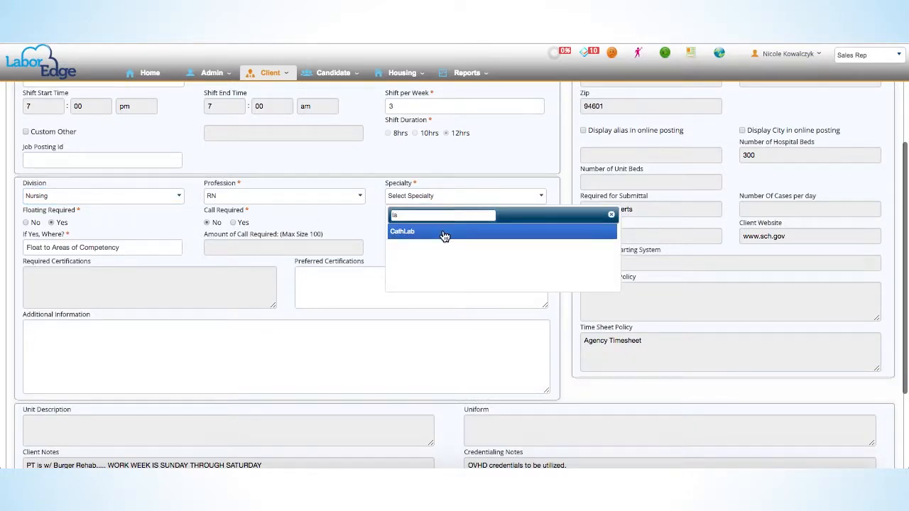
pyautogui.press('BackSpace')
pyautogui.press('BackSpace')
pyautogui.scroll(-1, 423, 274)
pyautogui.scroll(-2, 423, 274)
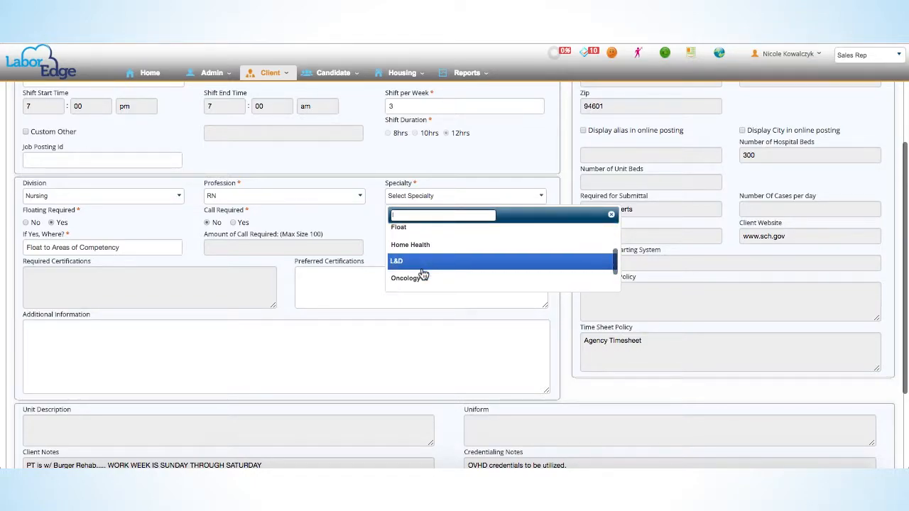
pyautogui.click(418, 263)
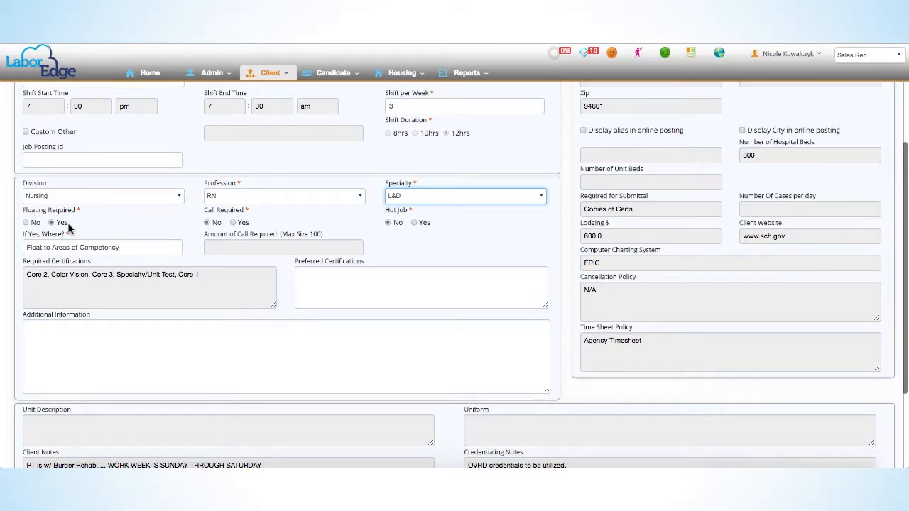
# Mark call as required with an amount of "3 Hours per week", and flag the posting as a hot job
pyautogui.click(233, 223)
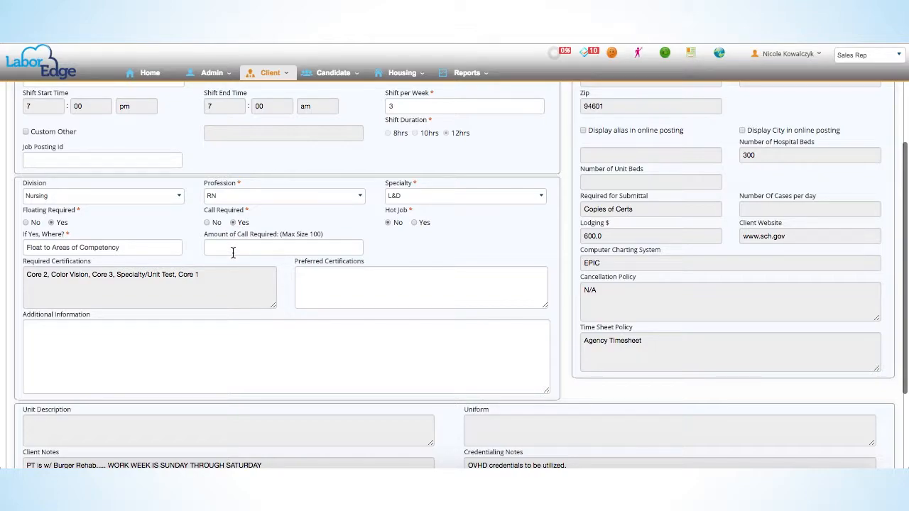
pyautogui.click(233, 252)
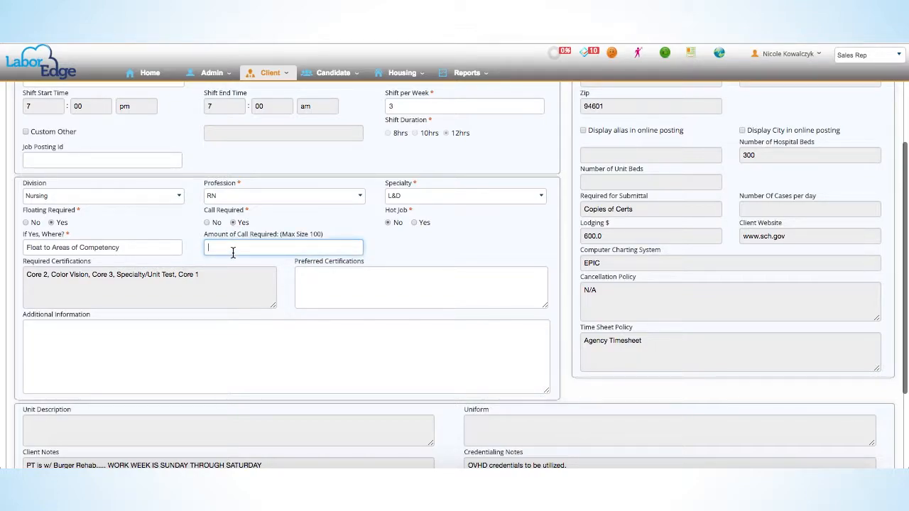
pyautogui.write('3 Hours per week')
pyautogui.click(414, 224)
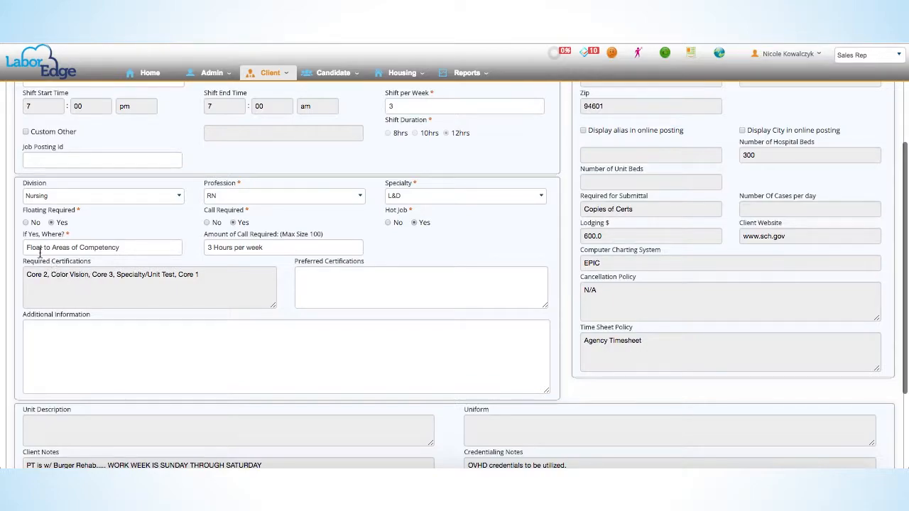
pyautogui.click(132, 246)
pyautogui.doubleClick(133, 246)
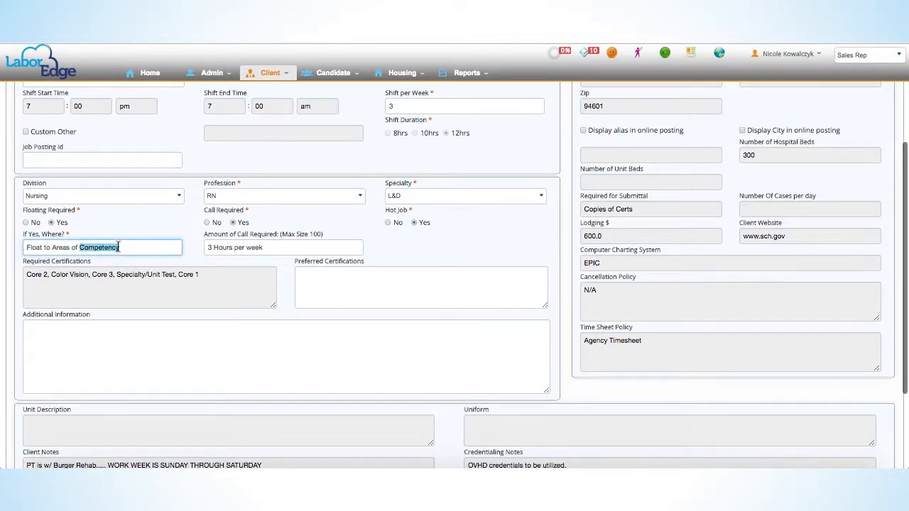
pyautogui.click(134, 245)
pyautogui.click(137, 225)
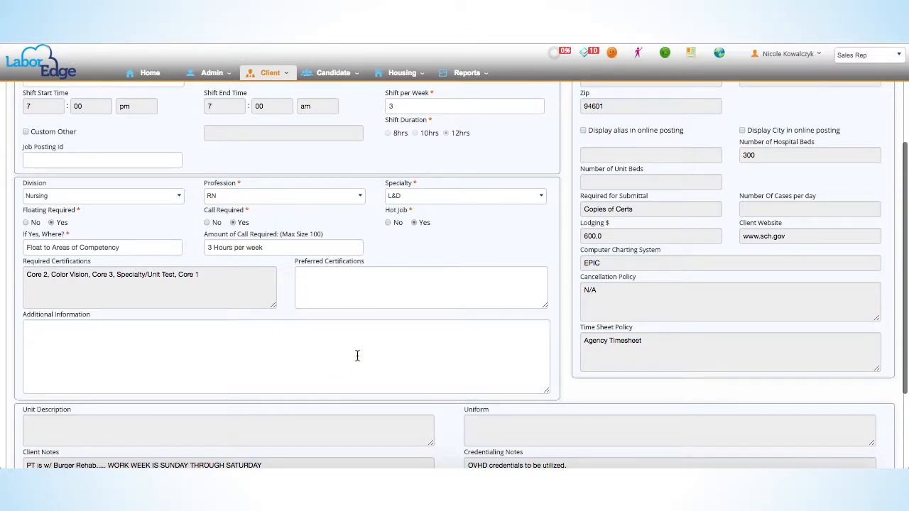
# Assign the signed-in user as the job's sales rep and choose FocusOne 5.0% as the VMS
pyautogui.scroll(3, 357, 356)
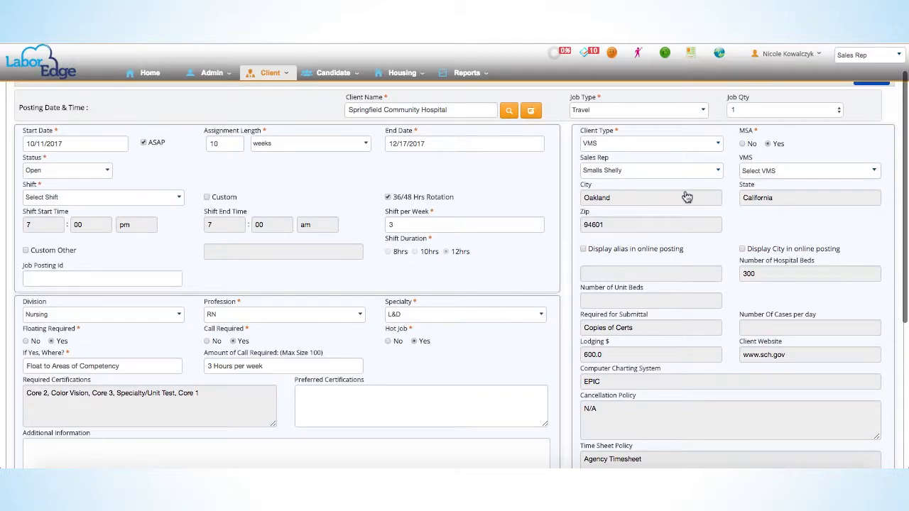
pyautogui.click(623, 148)
pyautogui.click(623, 147)
pyautogui.click(622, 147)
pyautogui.click(621, 146)
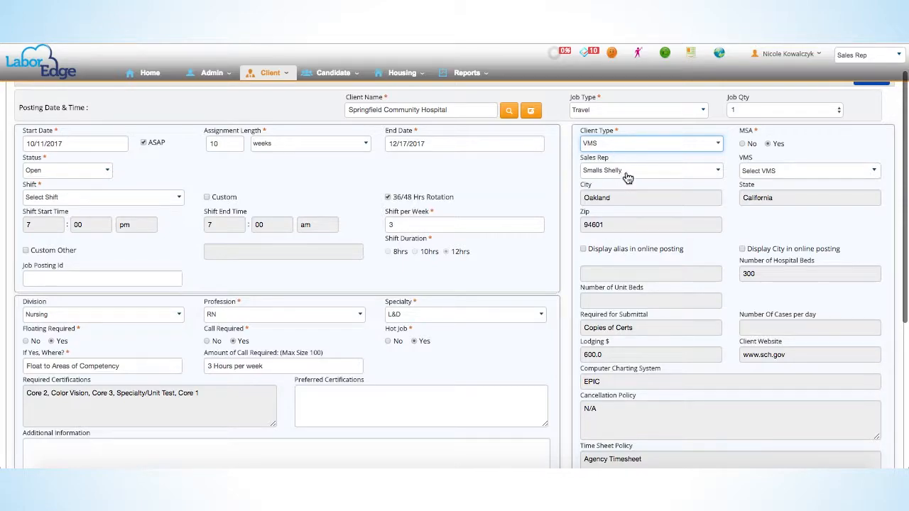
pyautogui.click(620, 176)
pyautogui.write('ko')
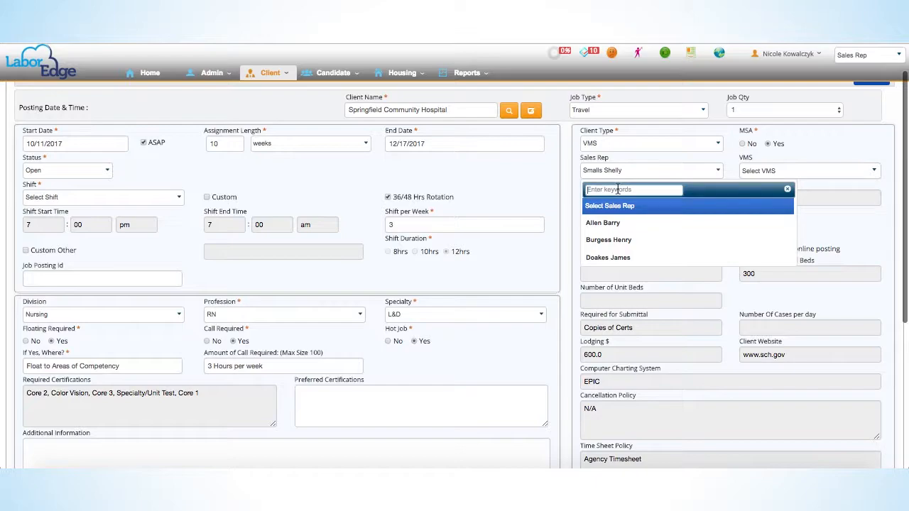
pyautogui.click(623, 210)
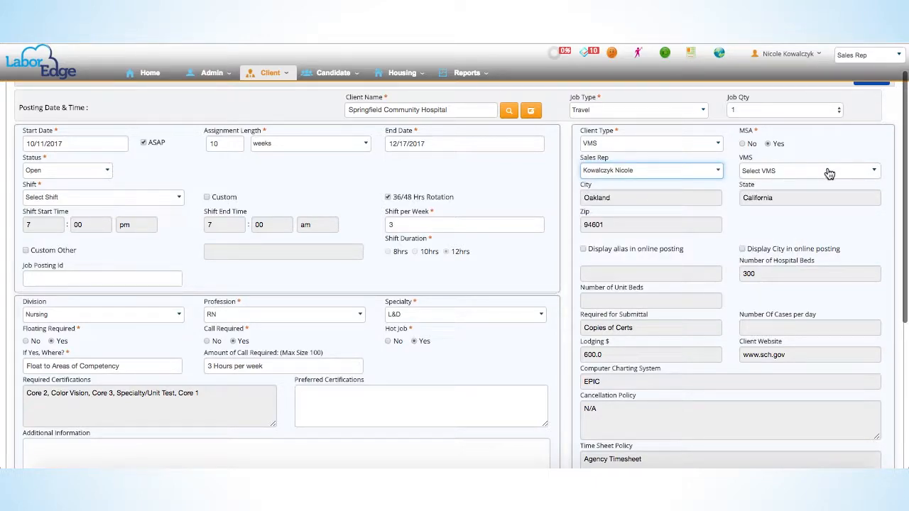
pyautogui.click(823, 176)
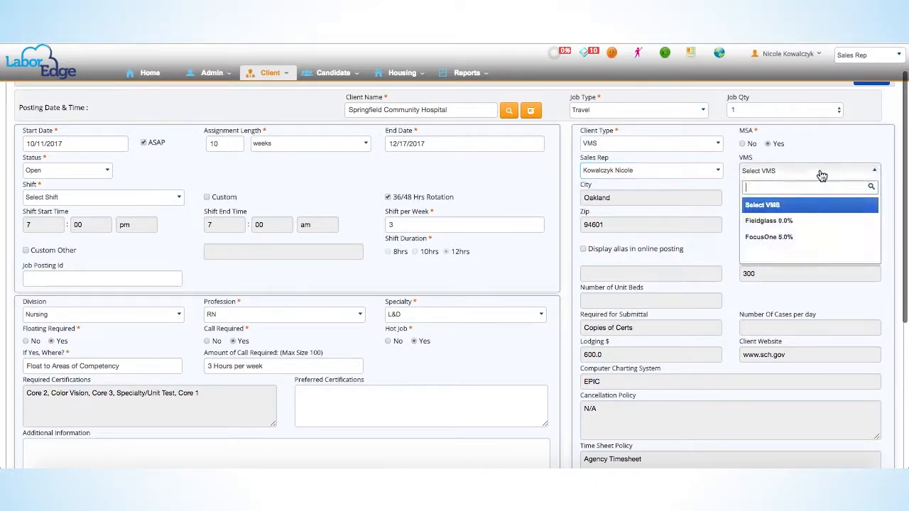
pyautogui.click(803, 237)
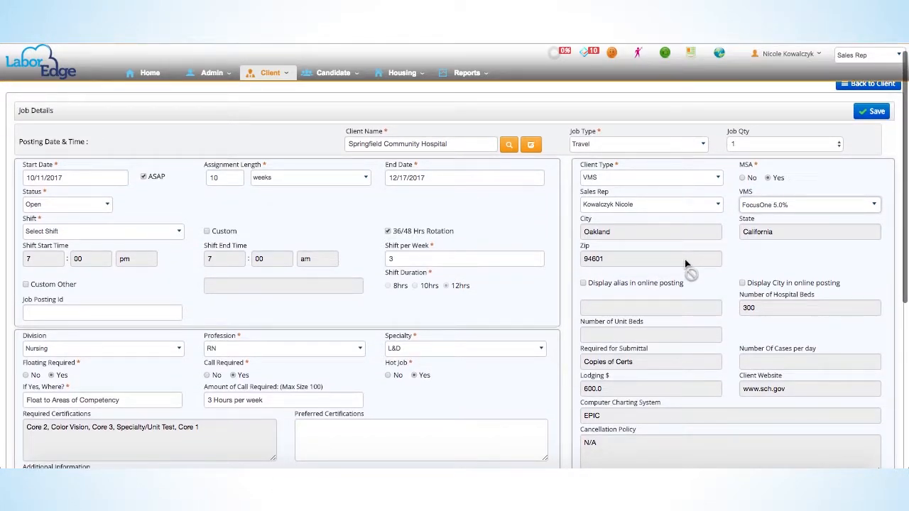
# Turn on displaying an alias in the online posting and enter "Southern California" as the alias
pyautogui.scroll(-1, 739, 270)
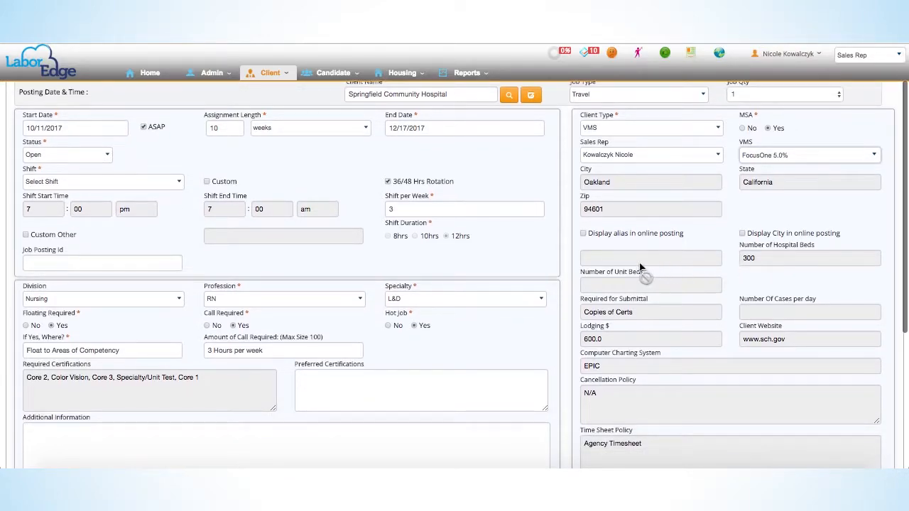
pyautogui.click(583, 234)
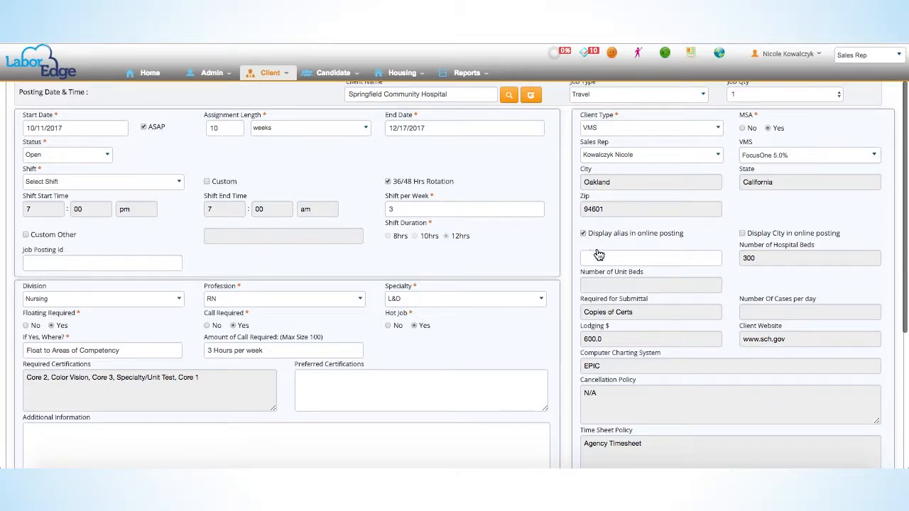
pyautogui.click(597, 262)
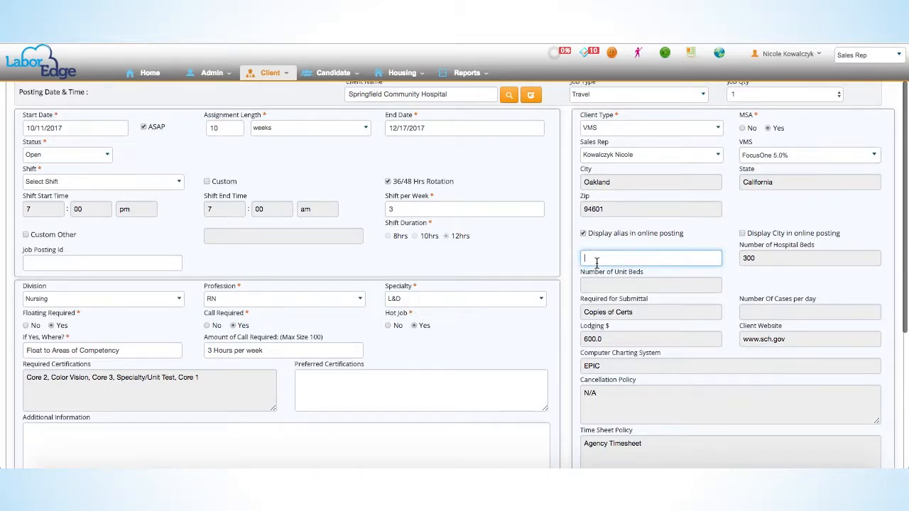
pyautogui.write('Sou')
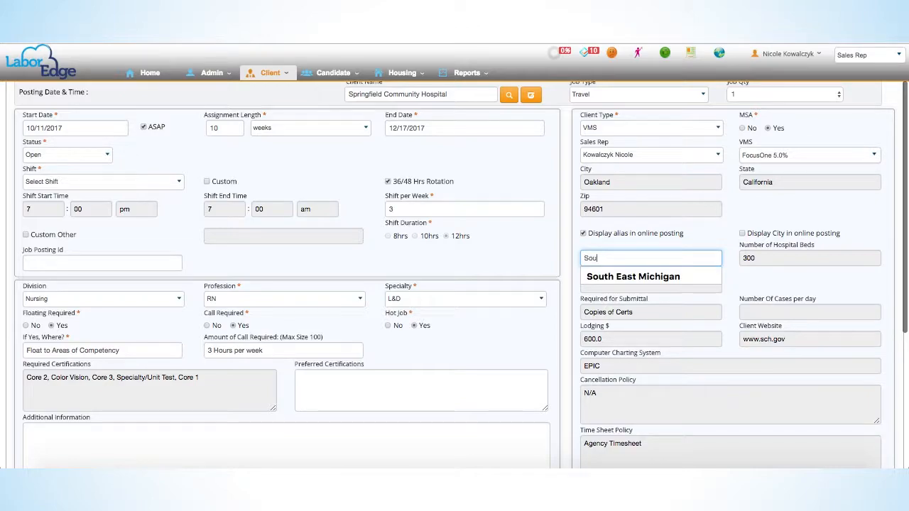
pyautogui.write('thern California')
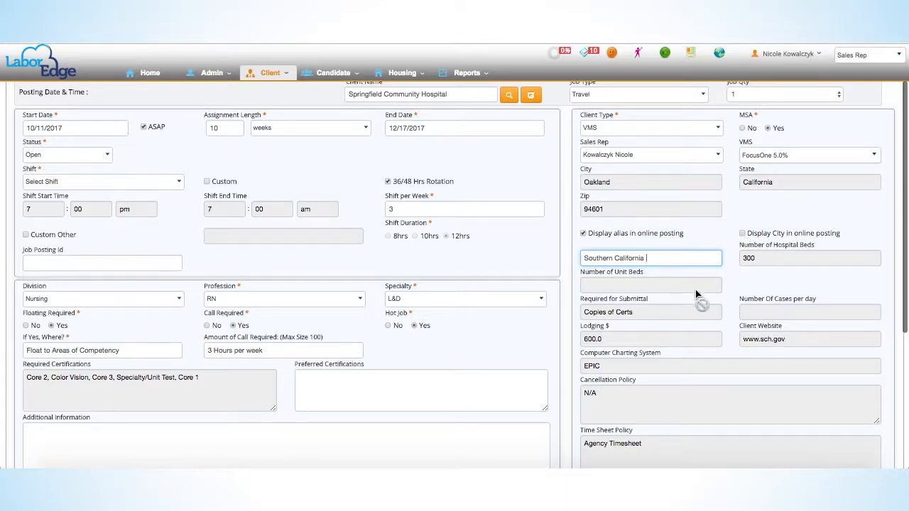
# Set the job's Regular Low Bill rate to 80 and its Regular High Bill rate to 95
pyautogui.scroll(-1, 706, 329)
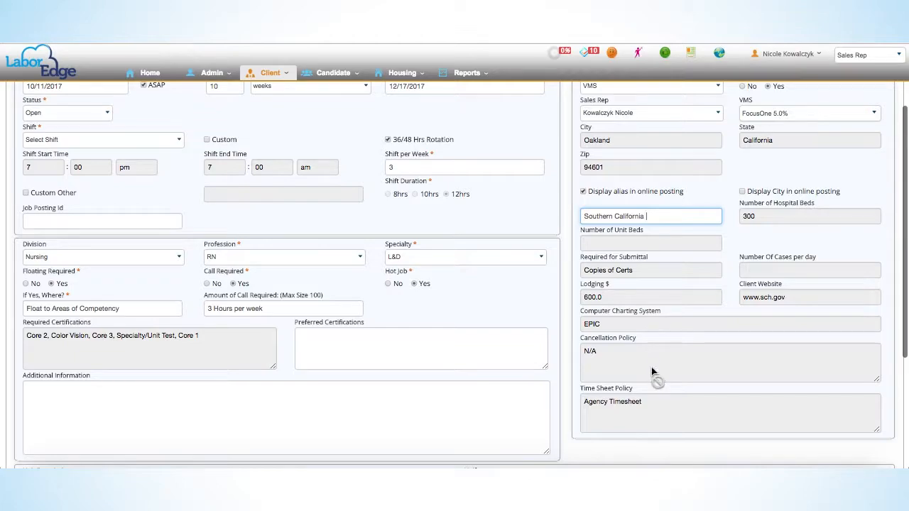
pyautogui.scroll(-2, 654, 373)
pyautogui.scroll(-2, 653, 369)
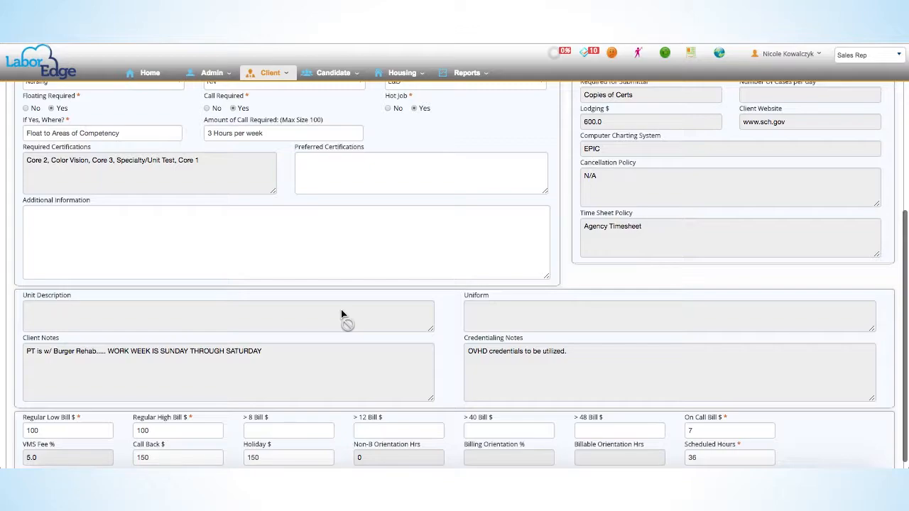
pyautogui.scroll(1, 341, 315)
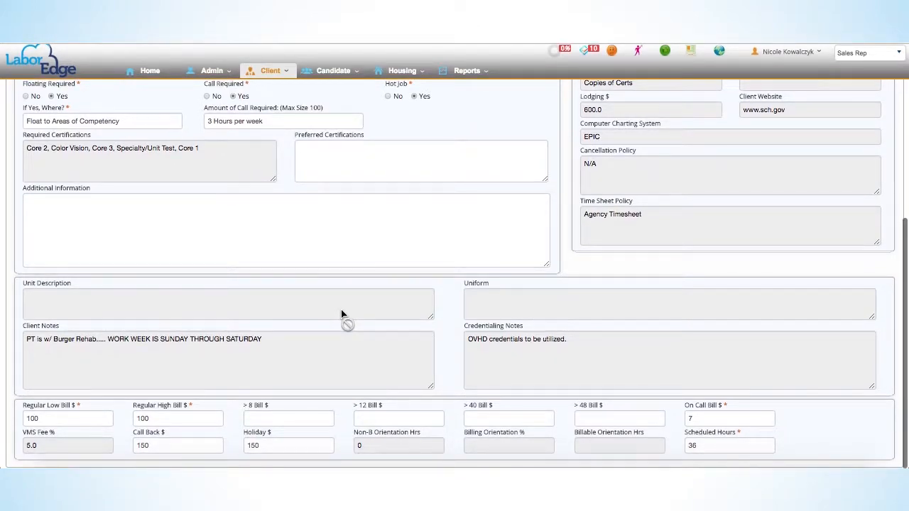
pyautogui.scroll(1, 341, 315)
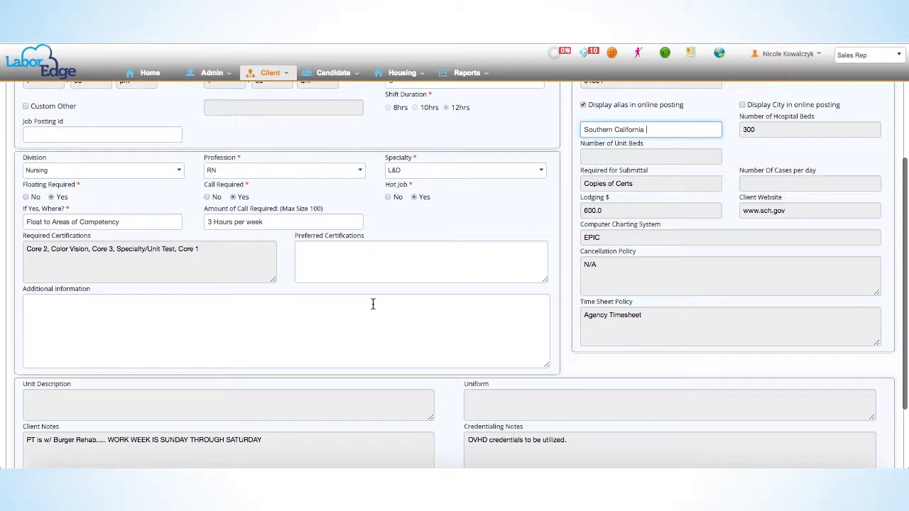
pyautogui.scroll(-3, 373, 304)
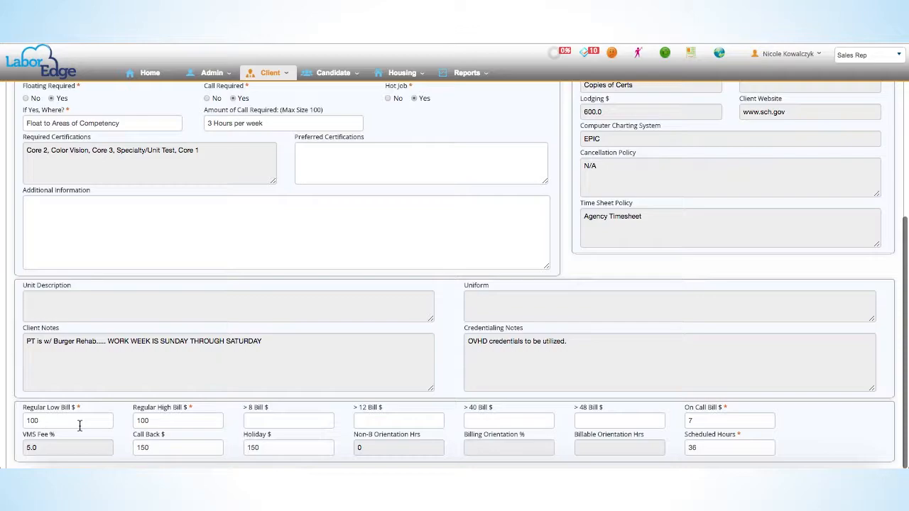
pyautogui.moveTo(59, 423); pyautogui.dragTo(13, 420)
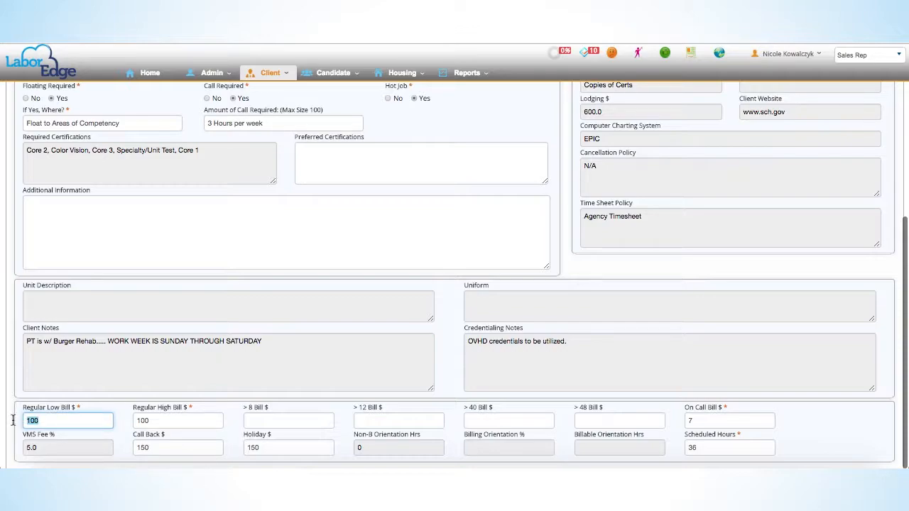
pyautogui.write('80')
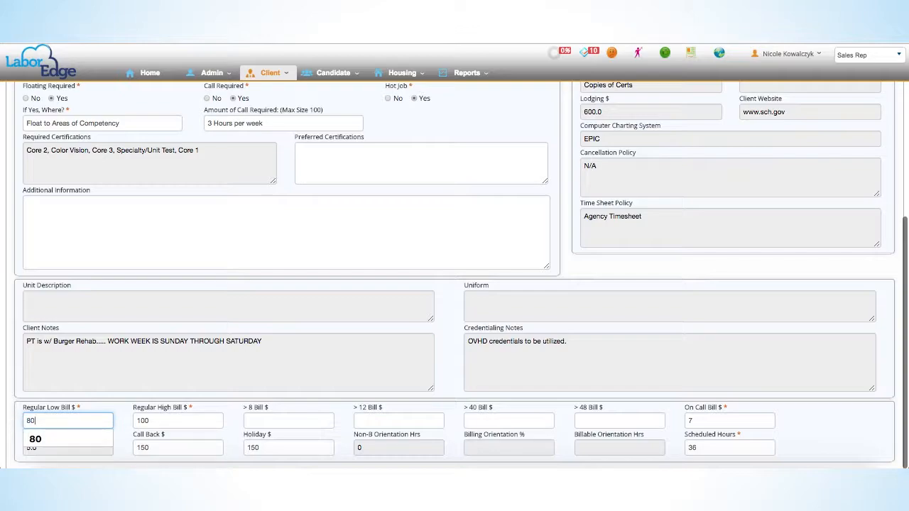
pyautogui.press('Tab')
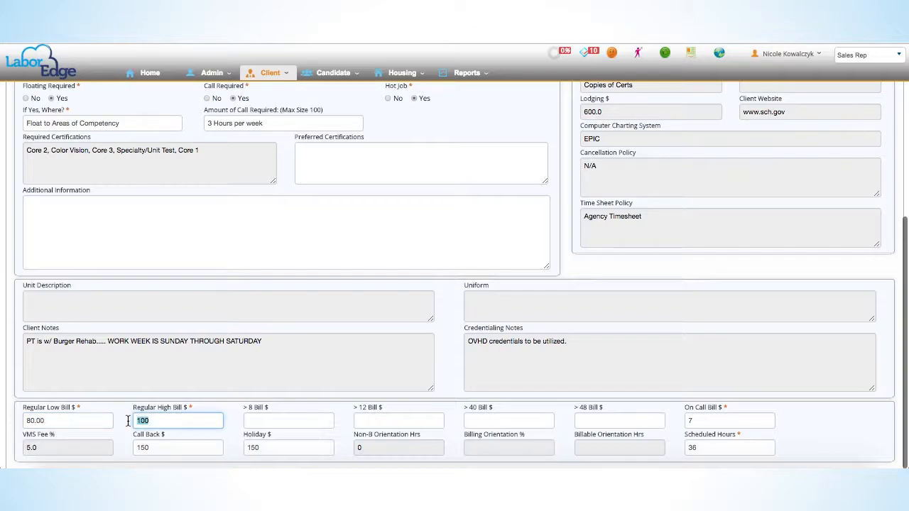
pyautogui.write('95')
# Enter 100 as the bill rate for each of the >8, >12, >40 and >48 hour tiers
pyautogui.click(317, 426)
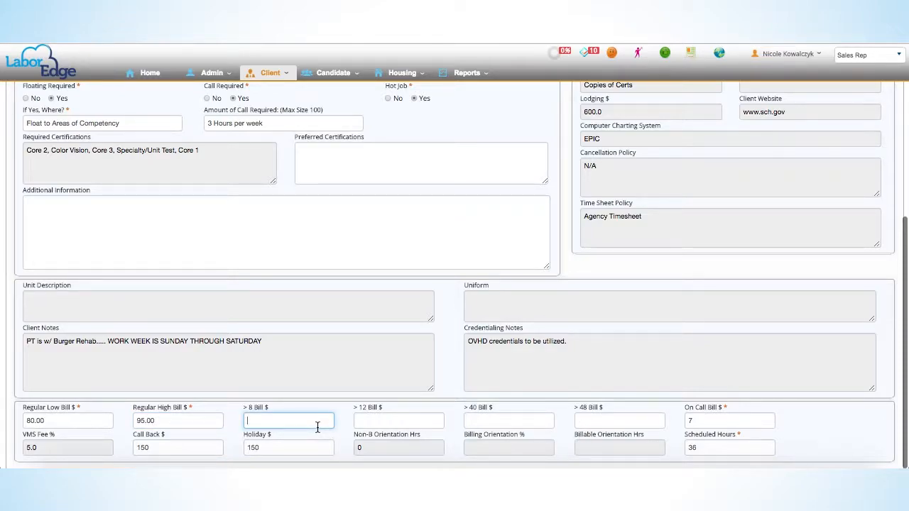
pyautogui.write('100')
pyautogui.press('Tab')
pyautogui.write('100')
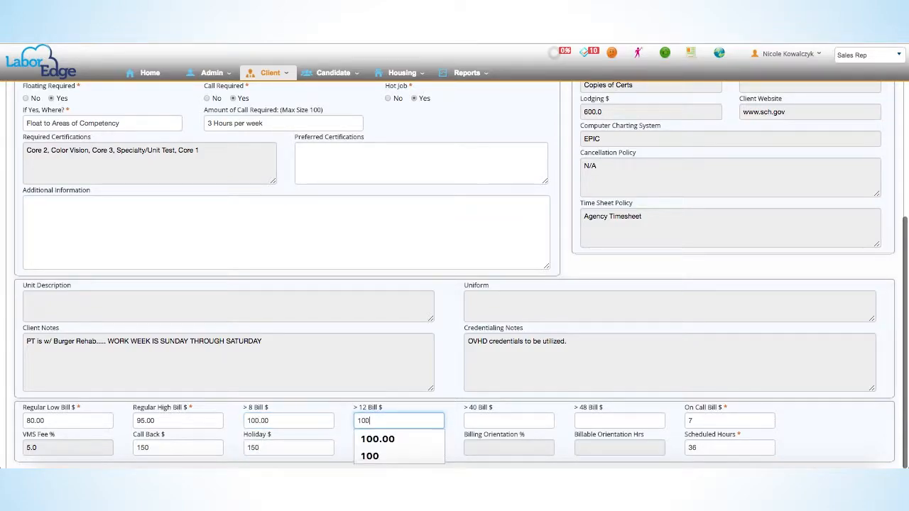
pyautogui.press('Tab')
pyautogui.write('100')
pyautogui.press('Tab')
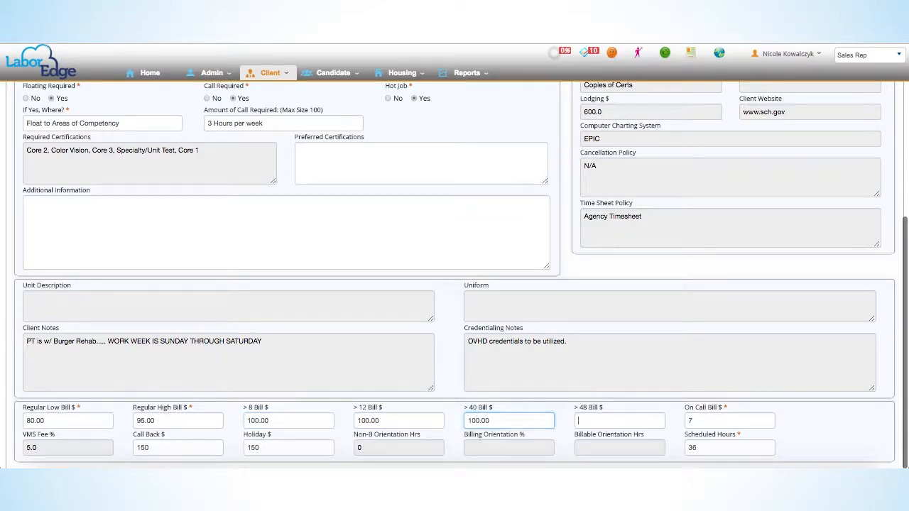
pyautogui.write('100')
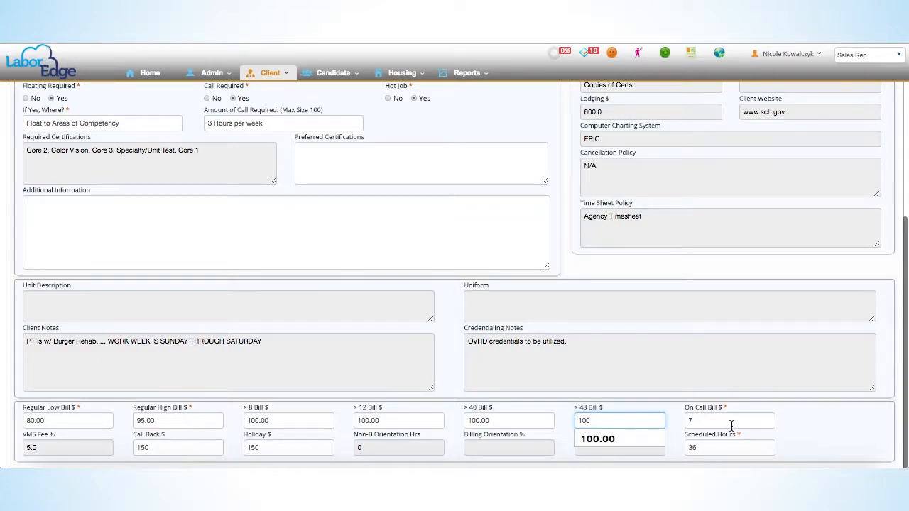
# Enter 7.00 as the On Call Bill rate and set both the Holiday and Call Back rates to 100
pyautogui.click(732, 425)
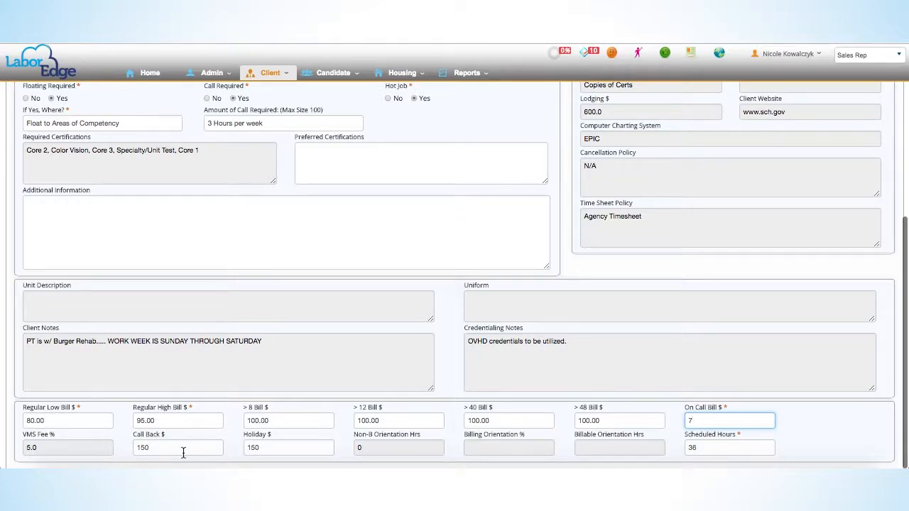
pyautogui.write('.00')
pyautogui.doubleClick(266, 449)
pyautogui.write('100')
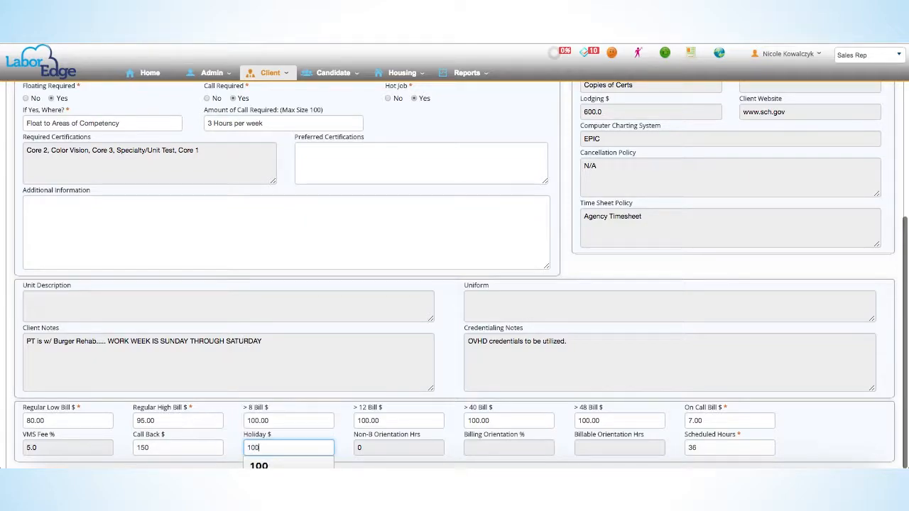
pyautogui.click(196, 452)
pyautogui.press('BackSpace')
pyautogui.press('BackSpace')
pyautogui.write('00')
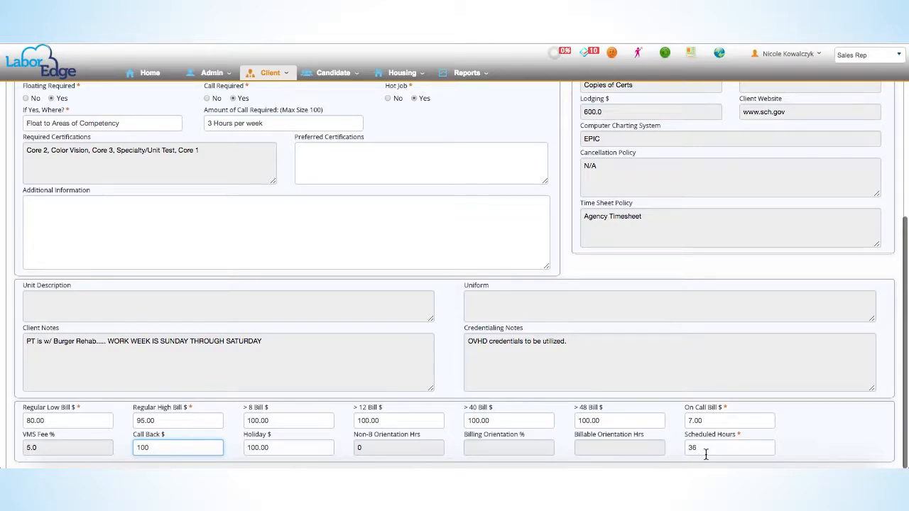
# Look over the completed job details and try to save the posting
pyautogui.scroll(3, 548, 255)
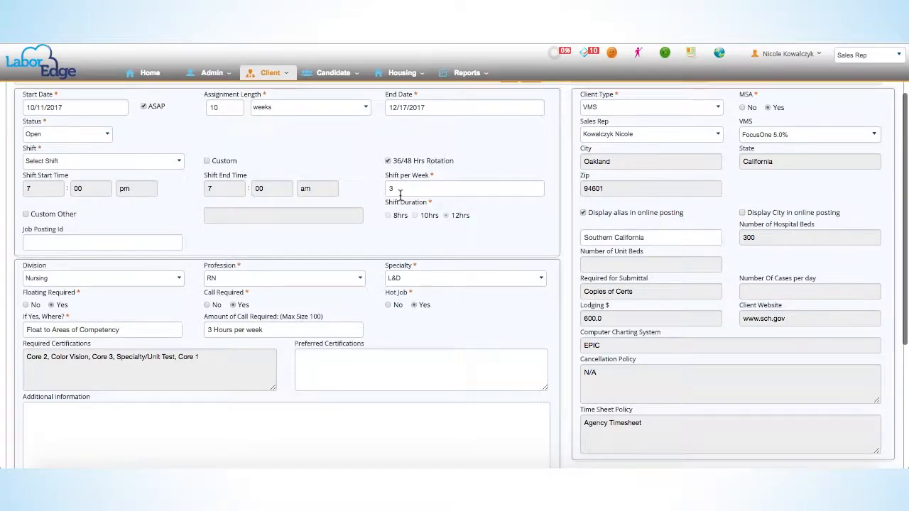
pyautogui.scroll(-2, 400, 200)
pyautogui.scroll(-2, 400, 200)
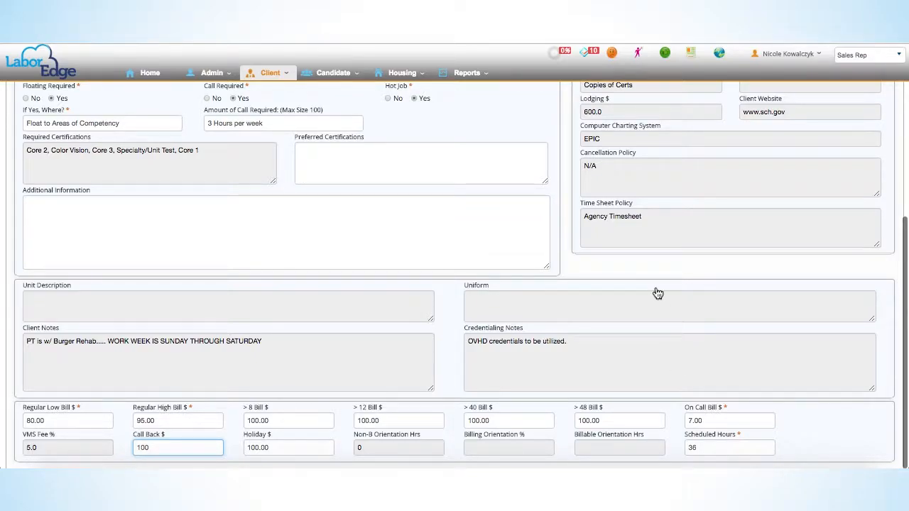
pyautogui.scroll(5, 657, 294)
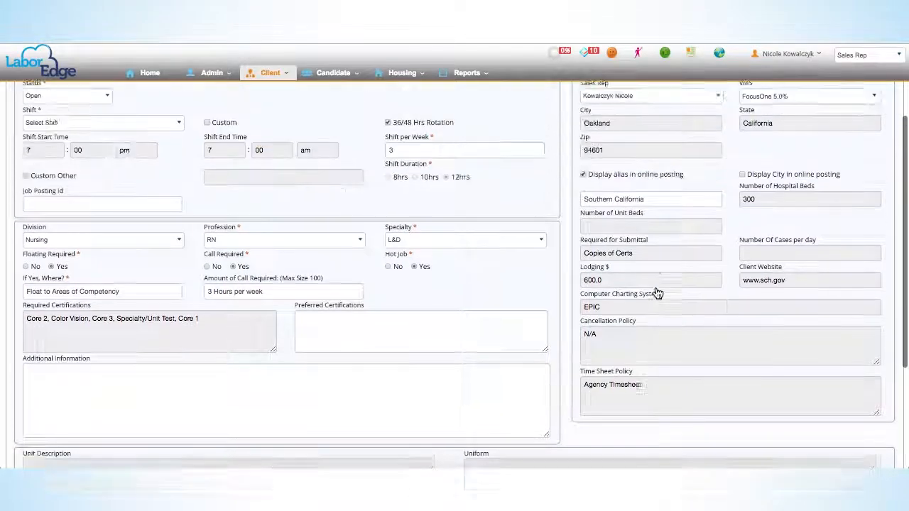
pyautogui.click(874, 123)
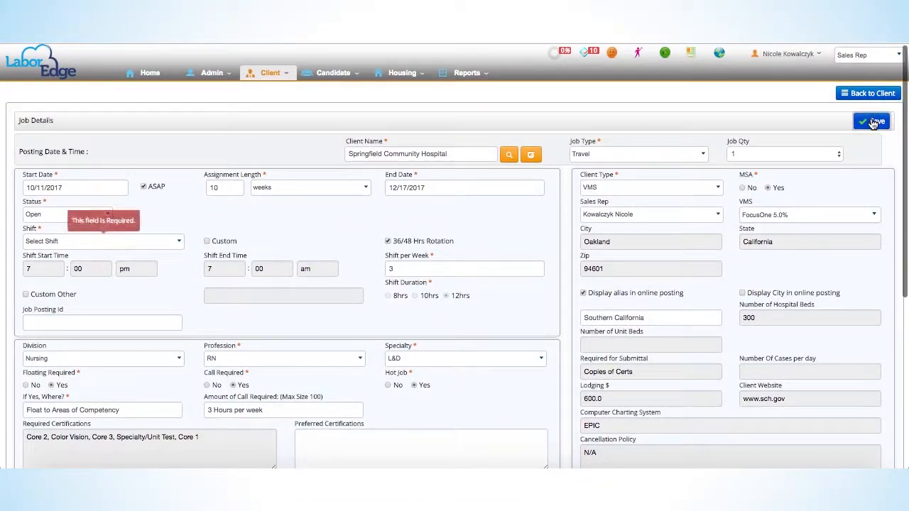
# Choose 12Nights as the job's shift and check the rest of the form
pyautogui.click(144, 241)
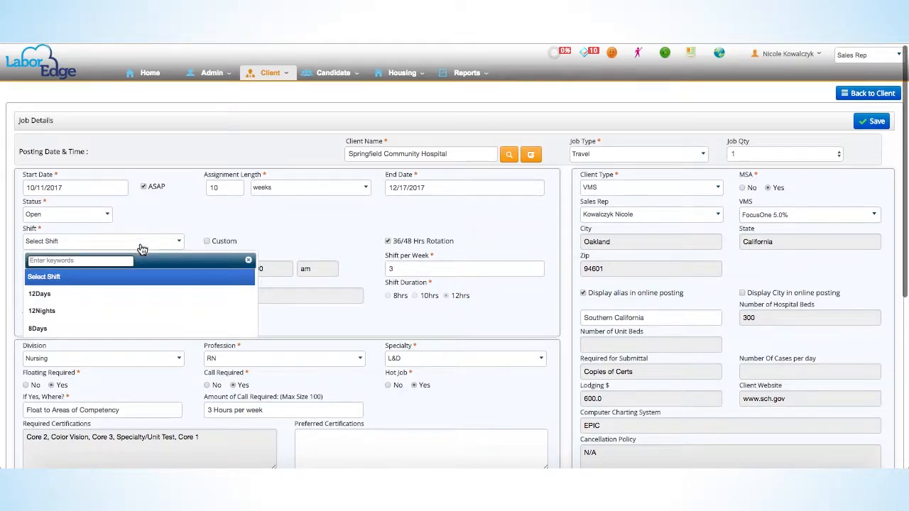
pyautogui.click(100, 313)
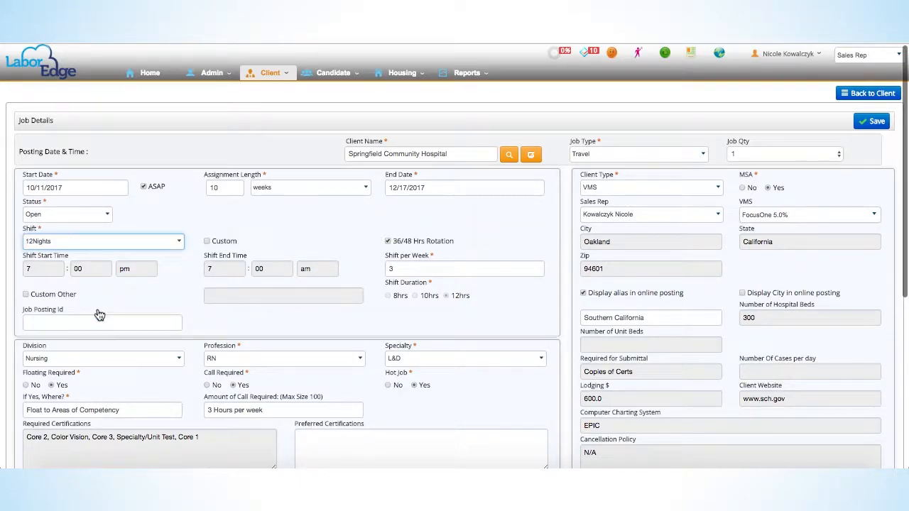
pyautogui.scroll(-2, 678, 343)
pyautogui.scroll(-5, 679, 342)
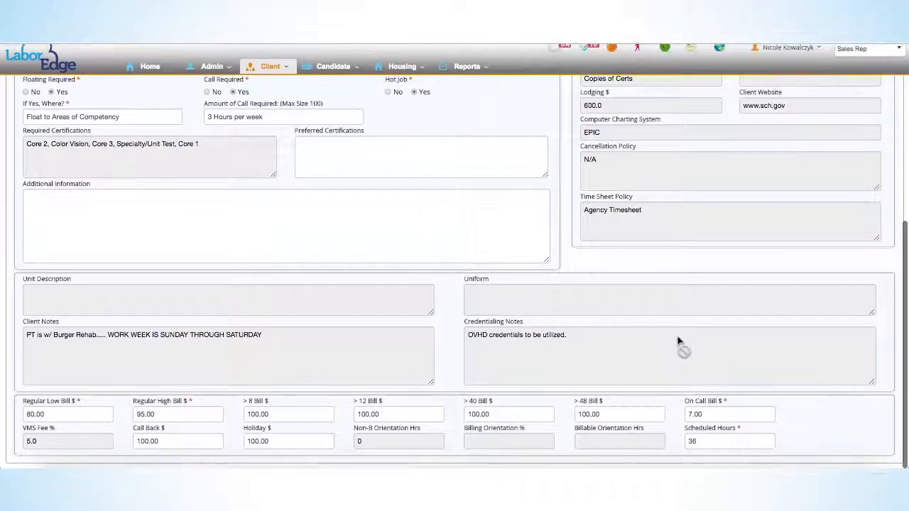